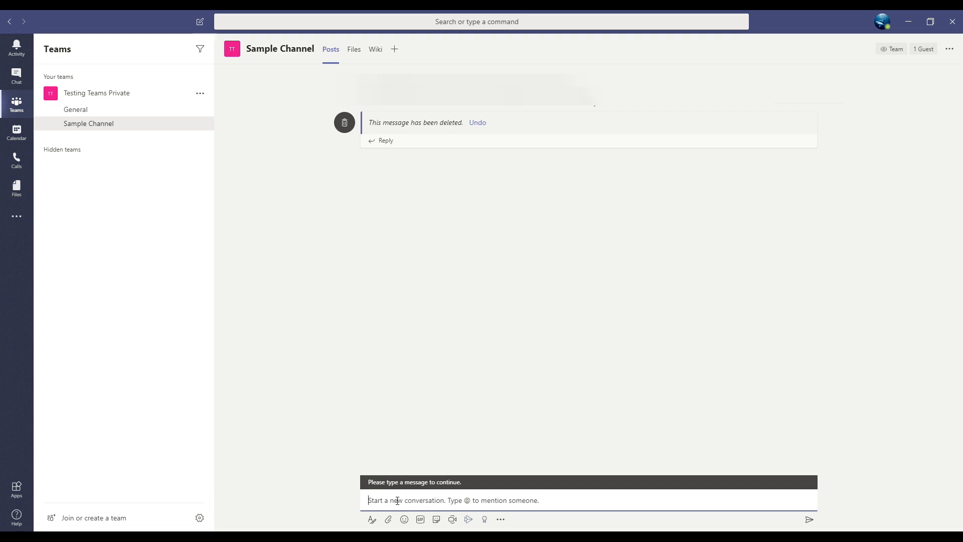
- Post "Test message" as a new conversation in Sample Channel
type("Test ")
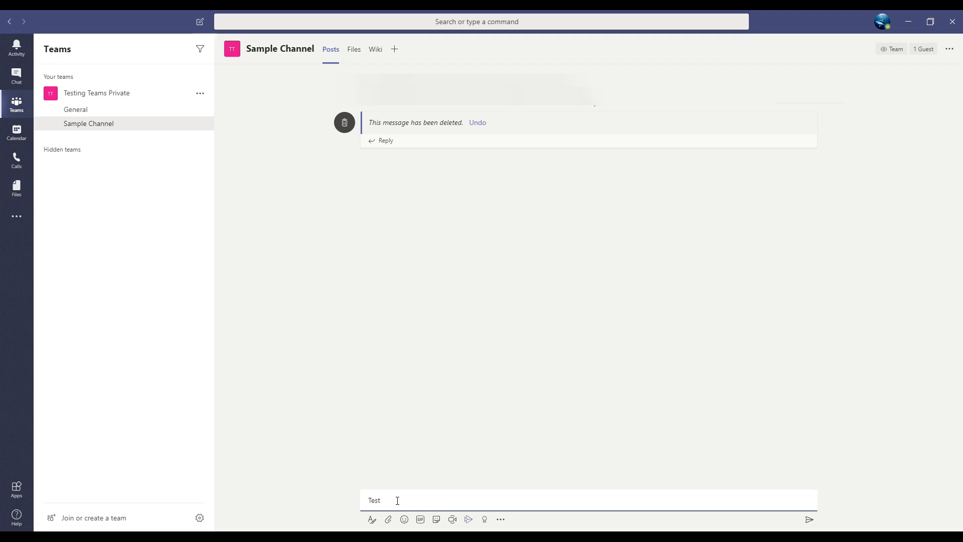
type("message")
left_click(809, 522)
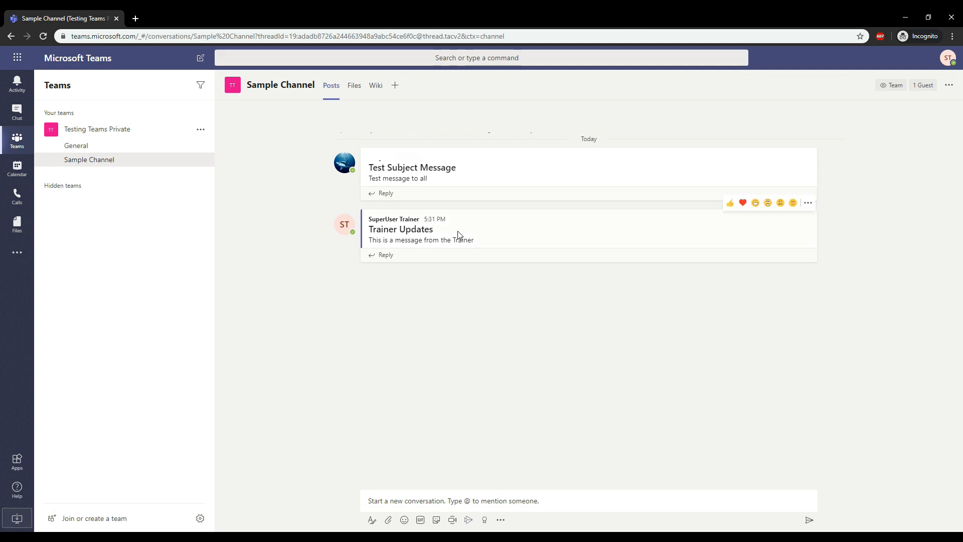
- Compare the subject lines of the "Test Subject Message" and "Trainer Updates" posts
left_click_drag(442, 231, 369, 230)
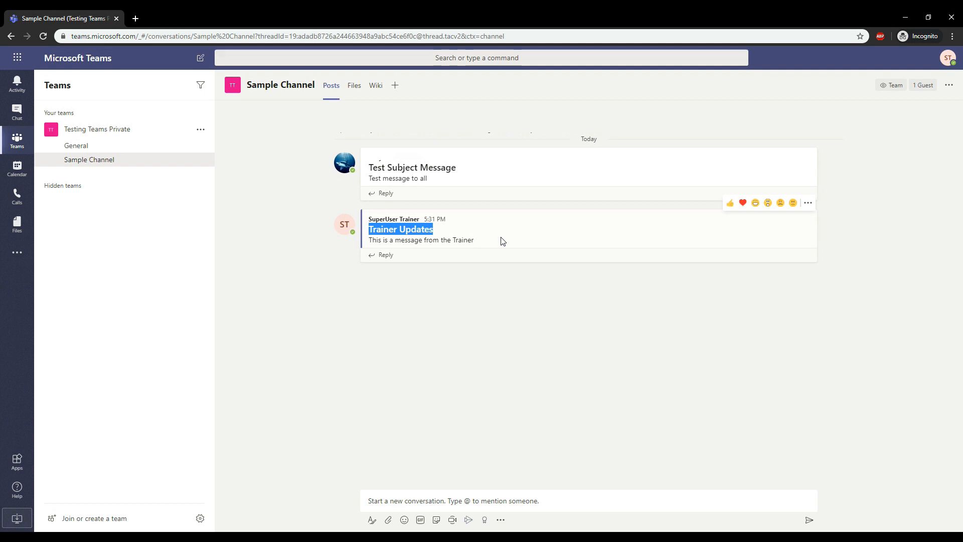
left_click_drag(458, 169, 360, 189)
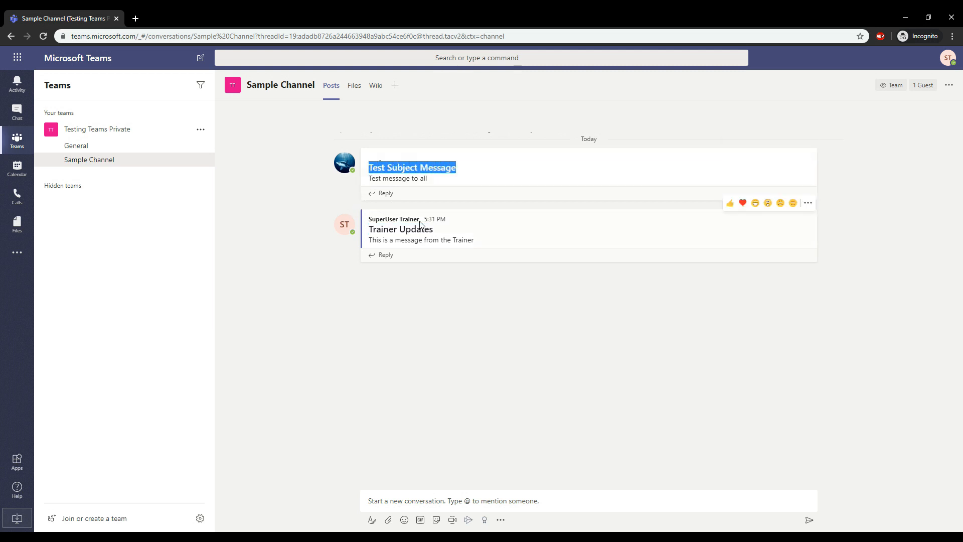
left_click(438, 229)
left_click_drag(438, 229, 369, 230)
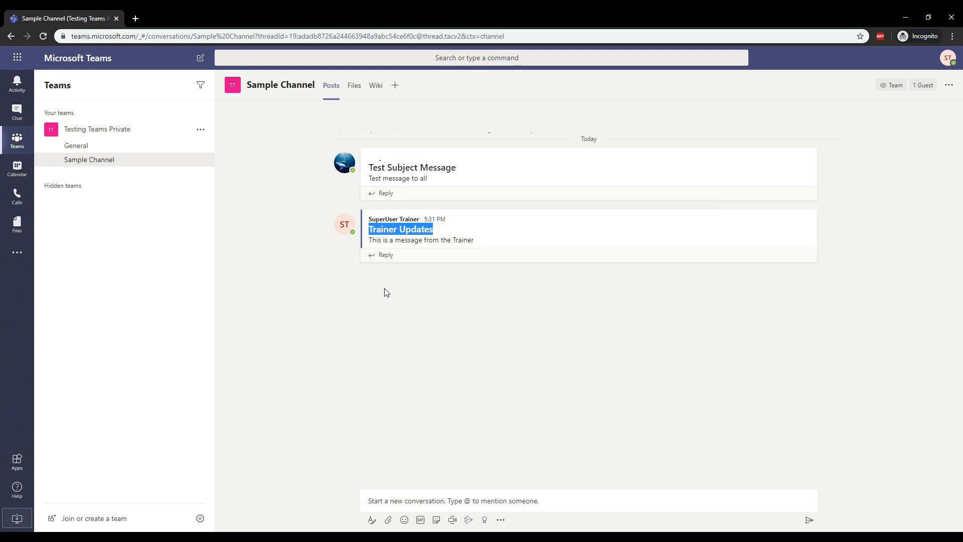
left_click(369, 499)
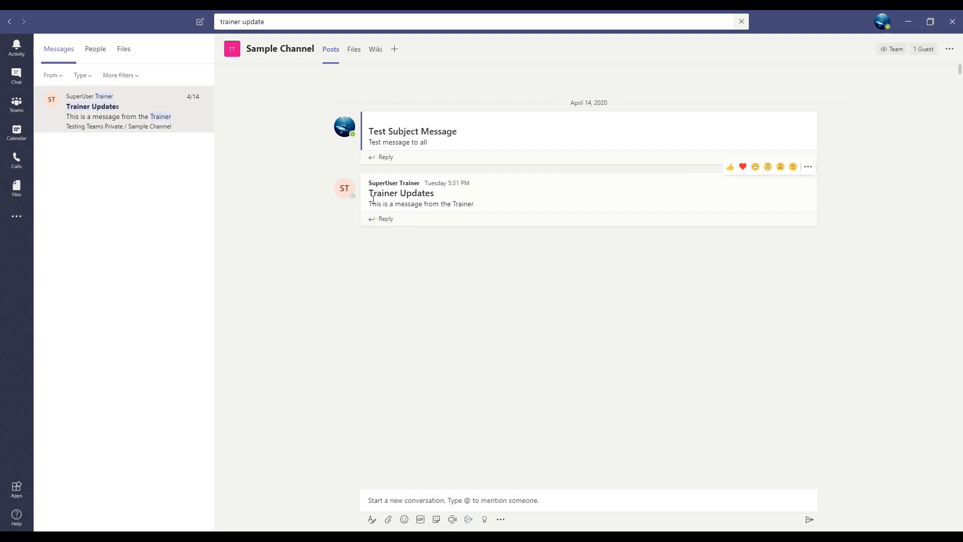
- Reply "Hi this is my update" to the "Trainer Updates" post
left_click_drag(370, 195, 440, 193)
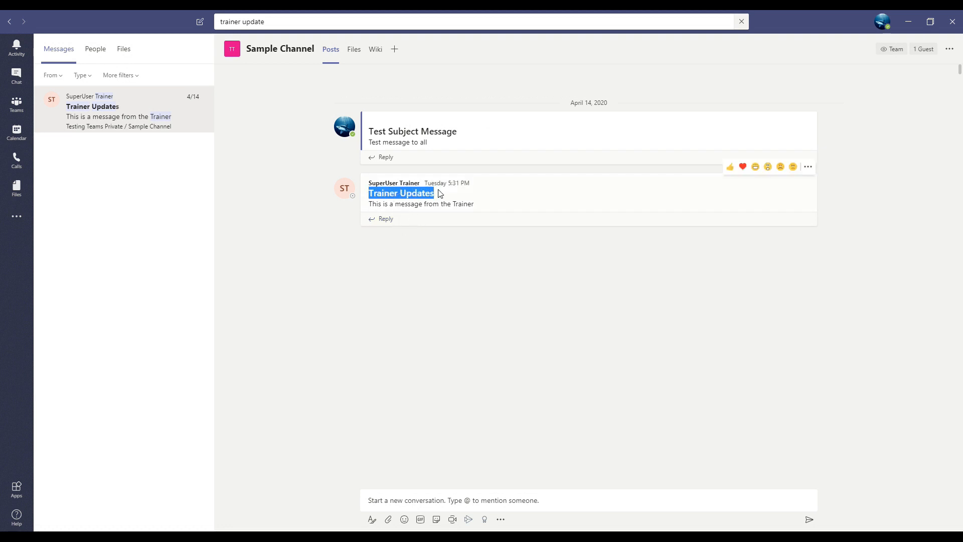
left_click(396, 226)
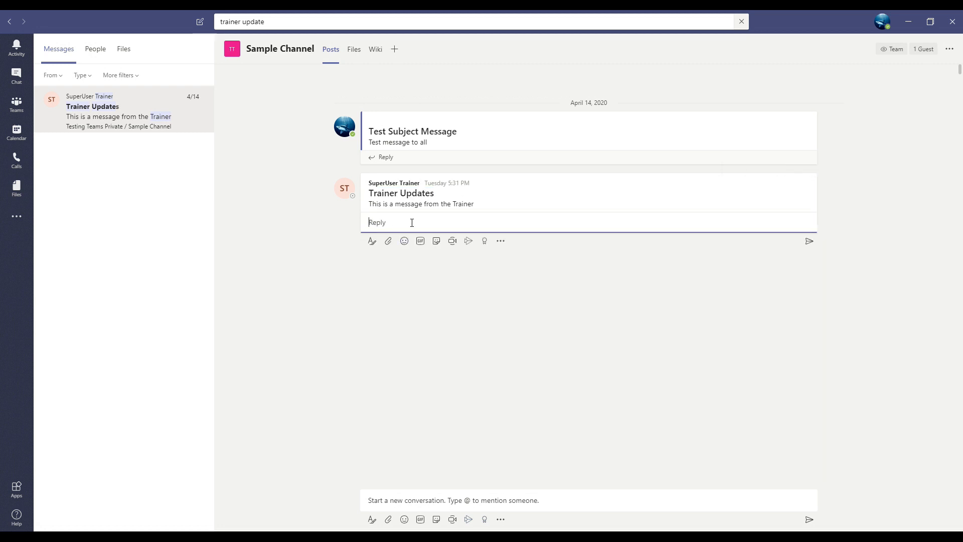
type("Hi this is my update")
left_click(808, 242)
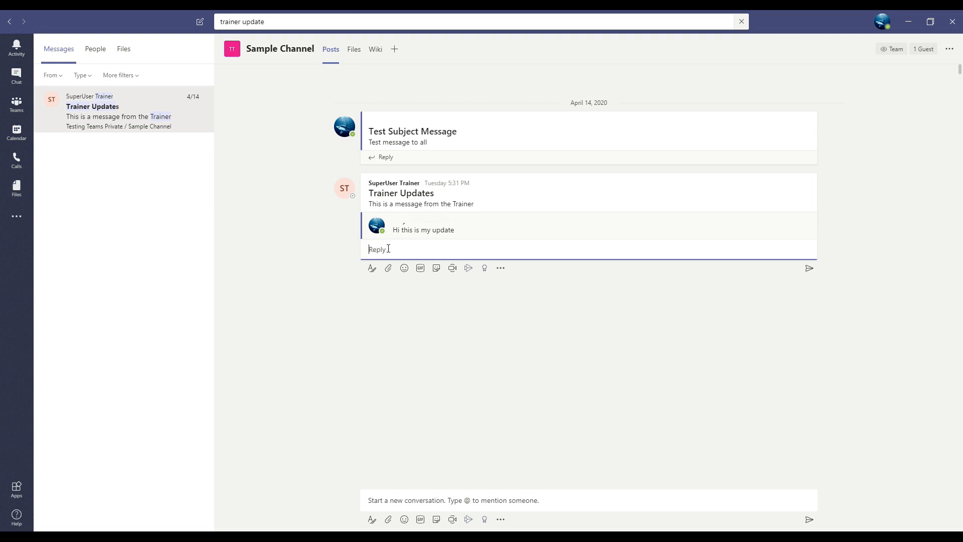
left_click(388, 248)
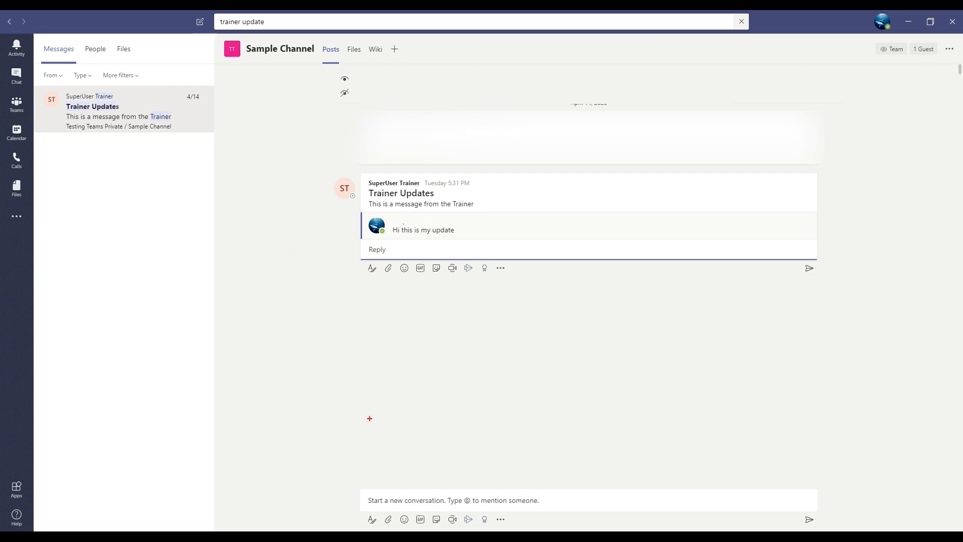
mouse_move(332, 465)
left_mouse_down()
mouse_move(365, 486)
mouse_move(867, 531)
mouse_move(872, 521)
left_mouse_up()
mouse_move(321, 165)
left_mouse_down()
mouse_move(767, 303)
mouse_move(830, 293)
left_mouse_up()
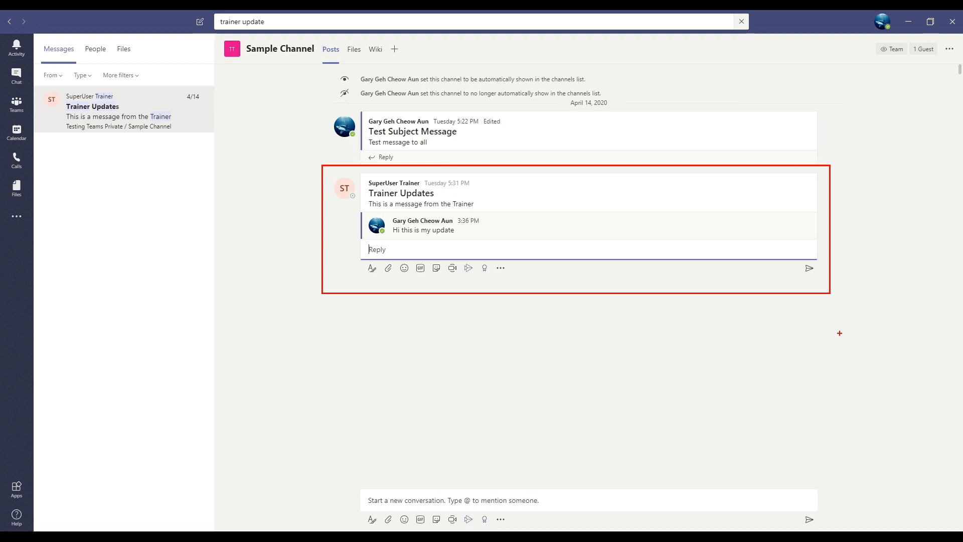
key("Escape")
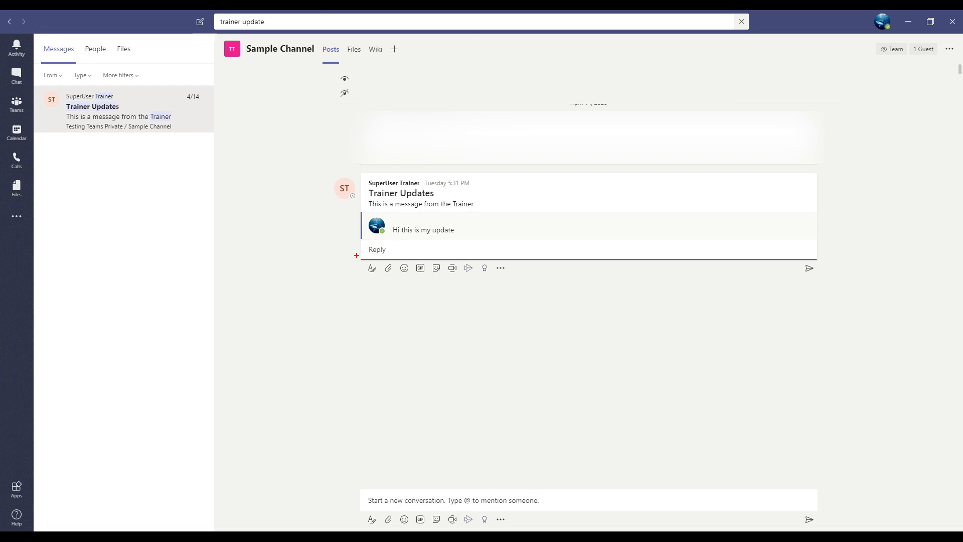
left_click_drag(356, 256, 391, 281)
- Draft the reply "Testing text" in the expanded format editor under "Trainer Updates", and discard the draft
left_click(371, 268)
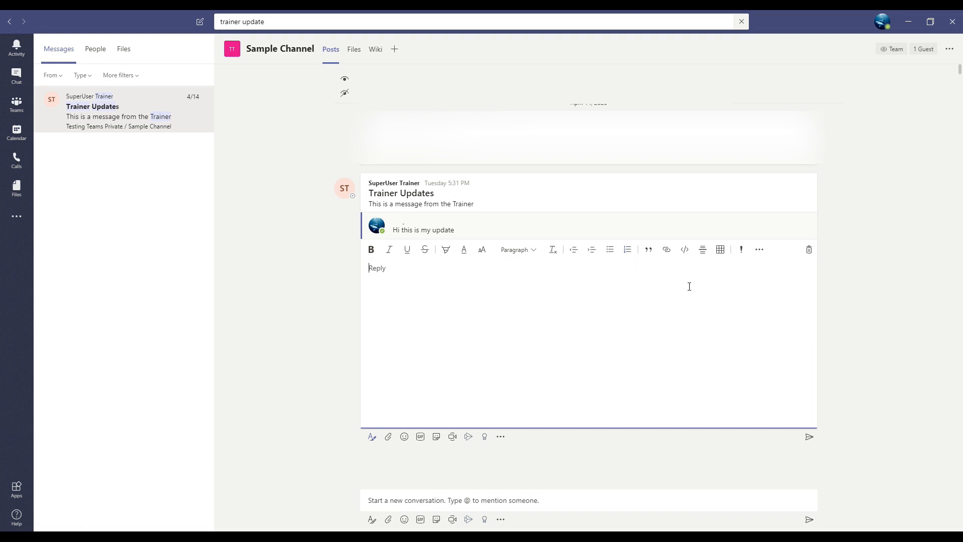
left_click_drag(797, 240, 829, 267)
left_click(715, 306)
type("Testing text")
left_click(809, 254)
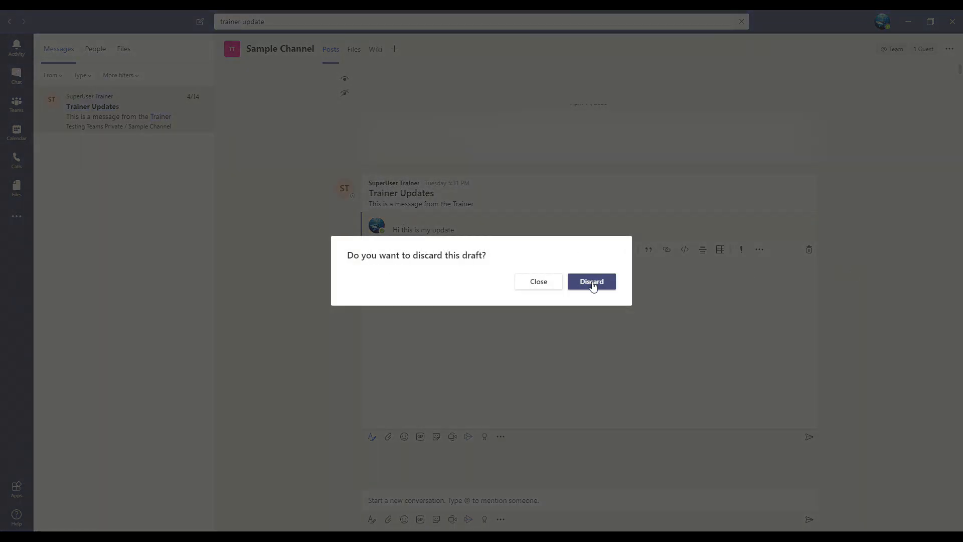
left_click(593, 286)
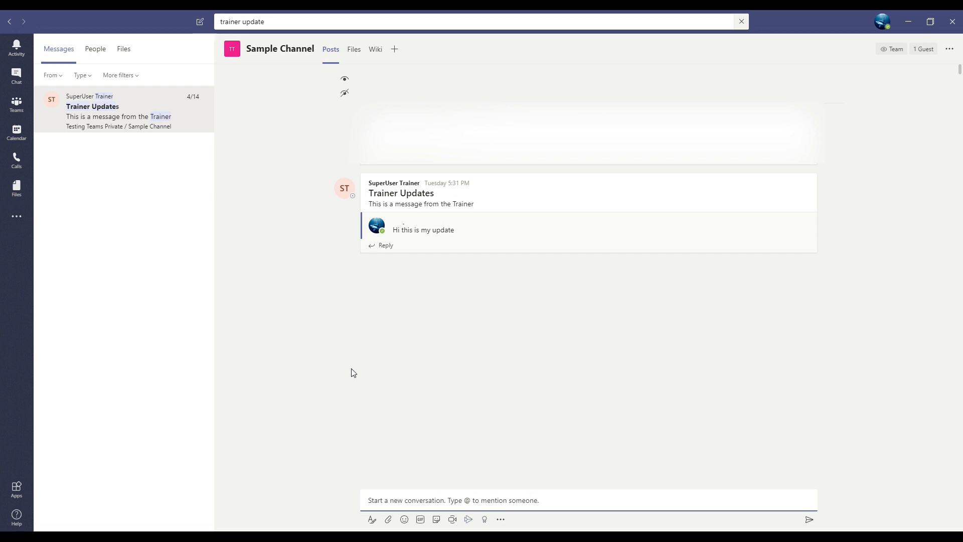
- Expand the format editors for a new conversation and for a reply to "Trainer Updates" to compare their options
left_click(371, 519)
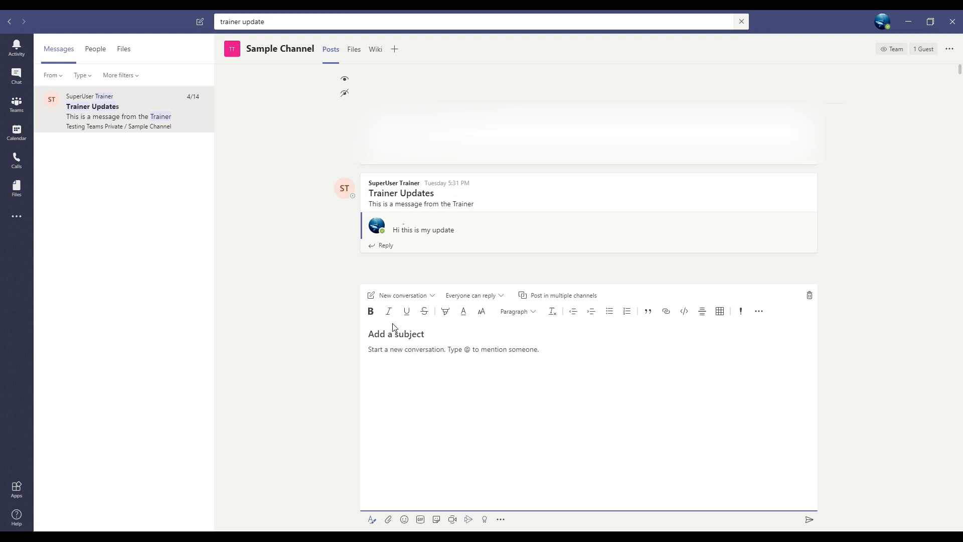
left_click(386, 246)
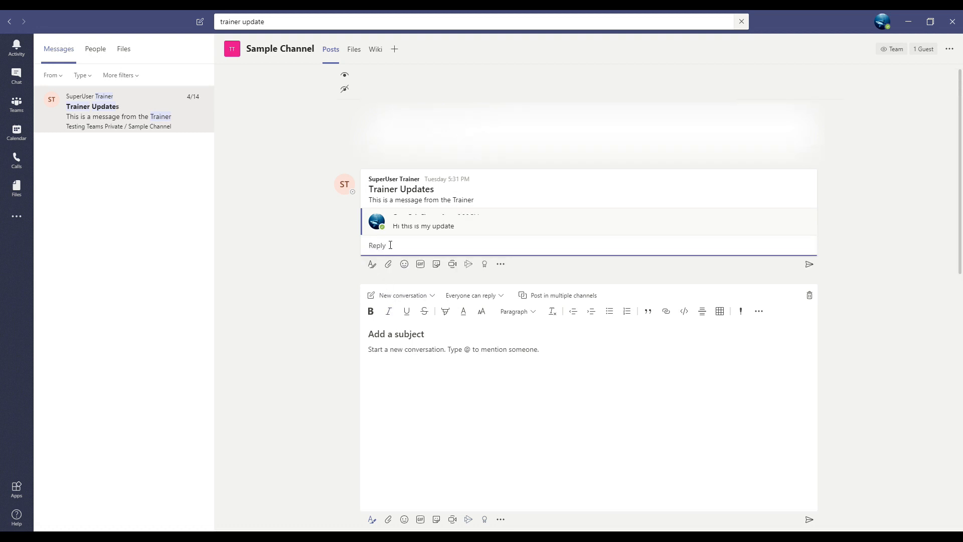
left_click(371, 264)
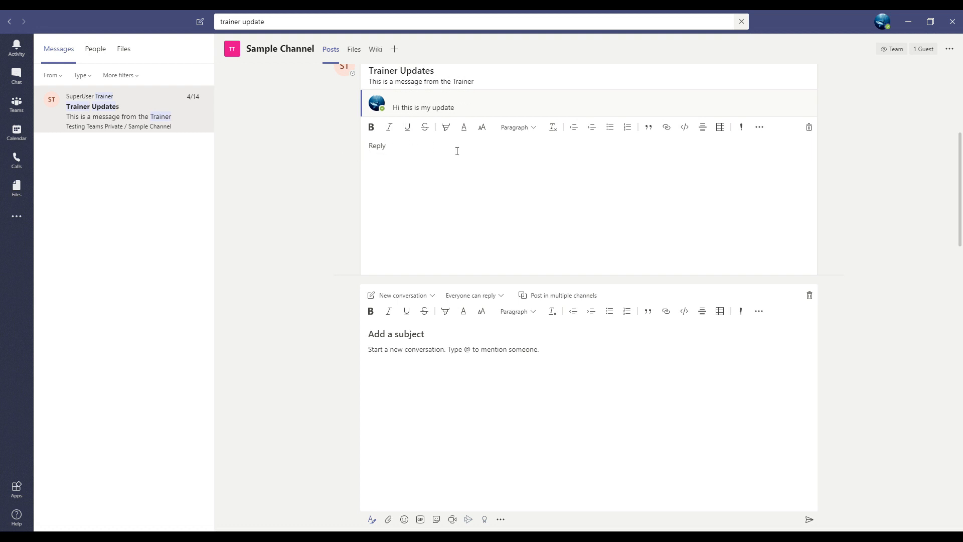
- Write a new conversation with the subject "Staff Updates" and the message "Please provide an update"
left_click(394, 337)
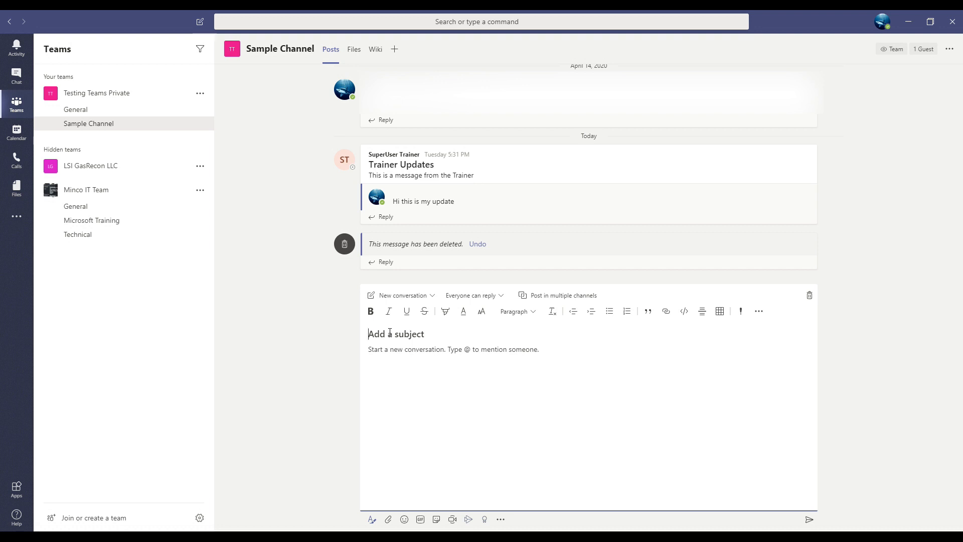
left_click_drag(352, 323, 428, 341)
type("Staff Updates")
left_click(416, 360)
type("Ple")
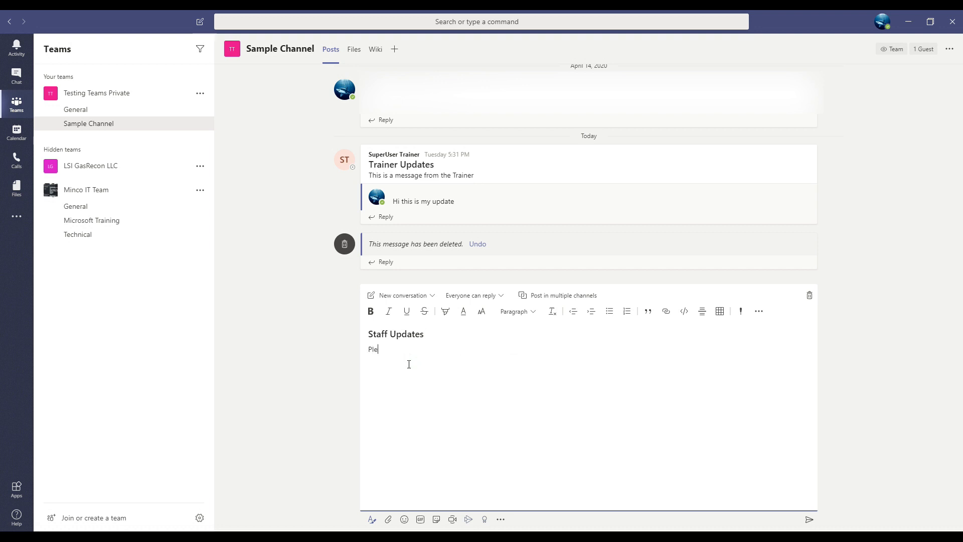
type("ase provide an update")
- Make the word "update" bold, end the message with a period and post the conversation
left_click_drag(446, 349, 424, 349)
left_click(370, 311)
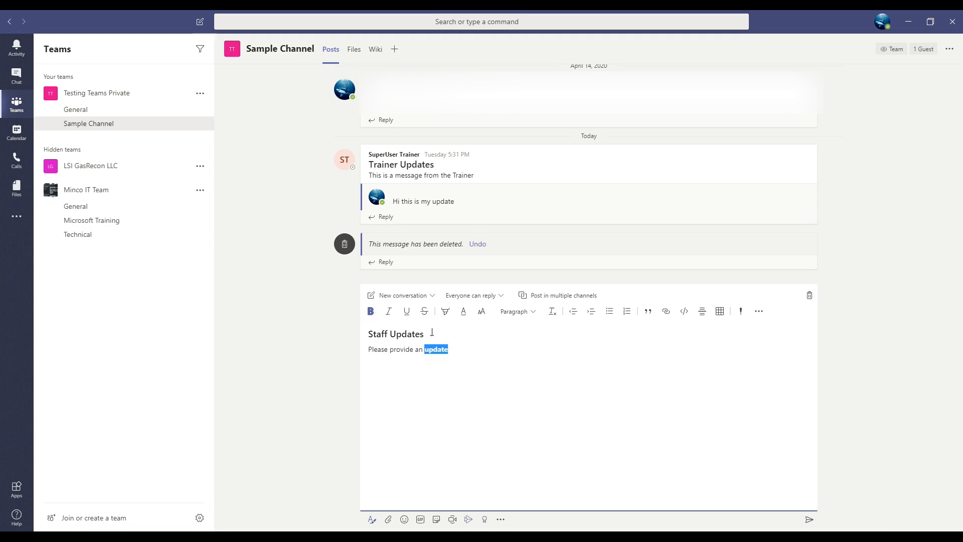
left_click(491, 349)
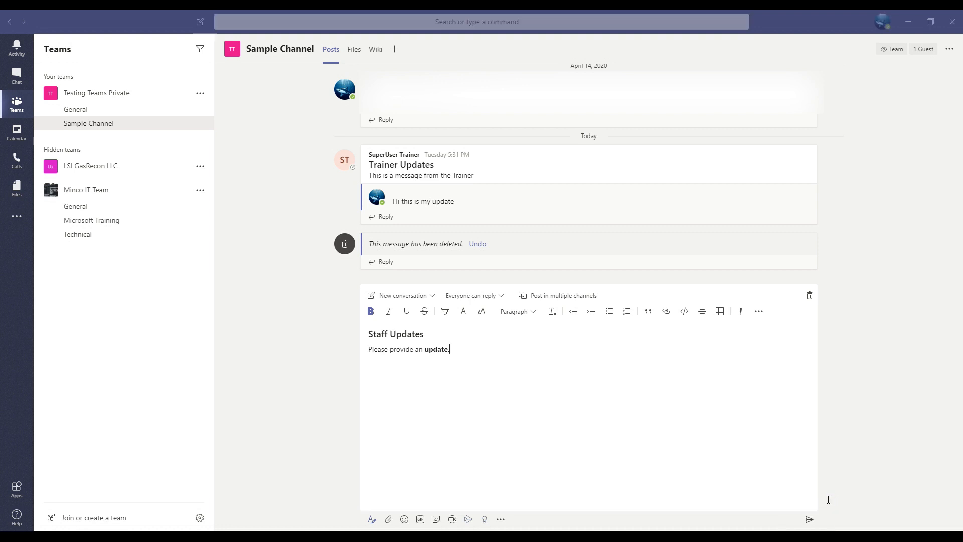
left_click(809, 521)
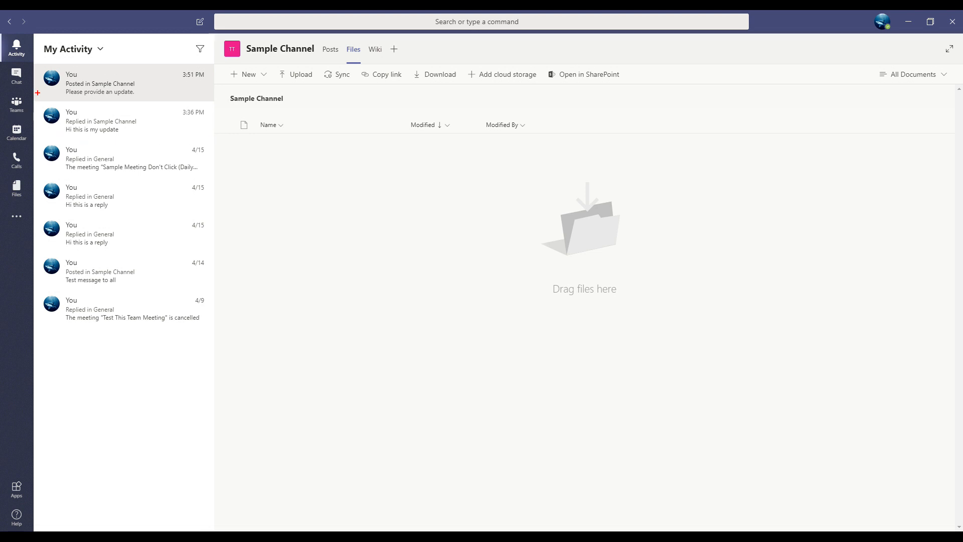
left_click_drag(37, 93, 2, 116)
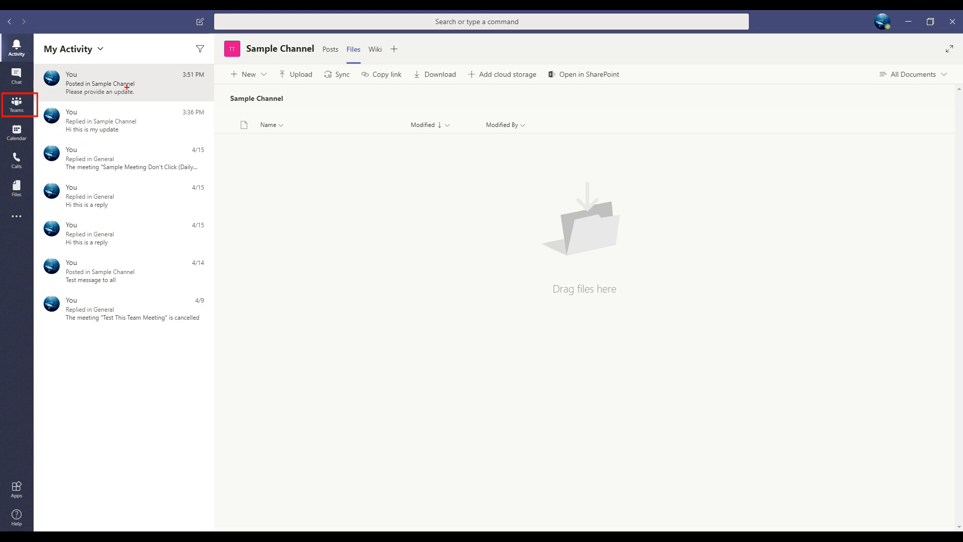